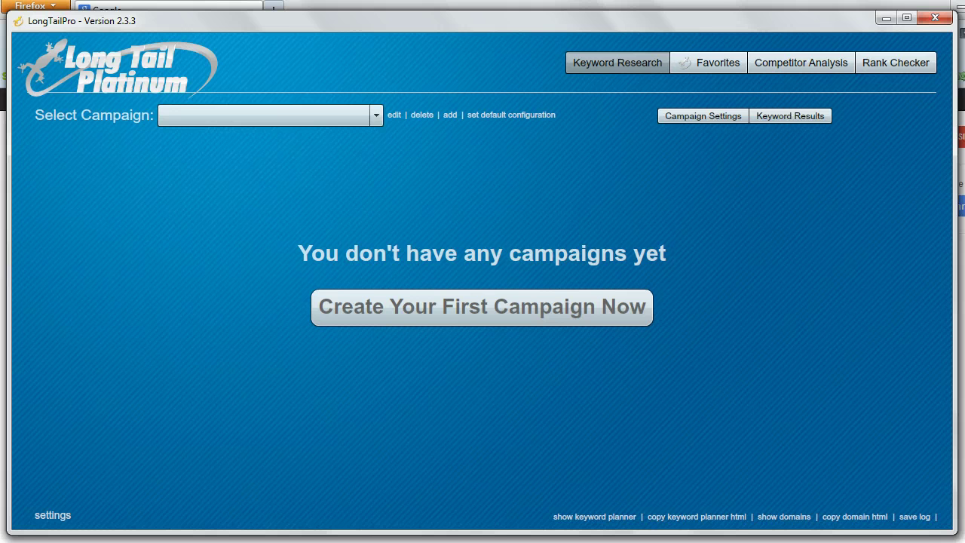
Create the first keyword research campaign with the name Dog Training.
click(469, 320)
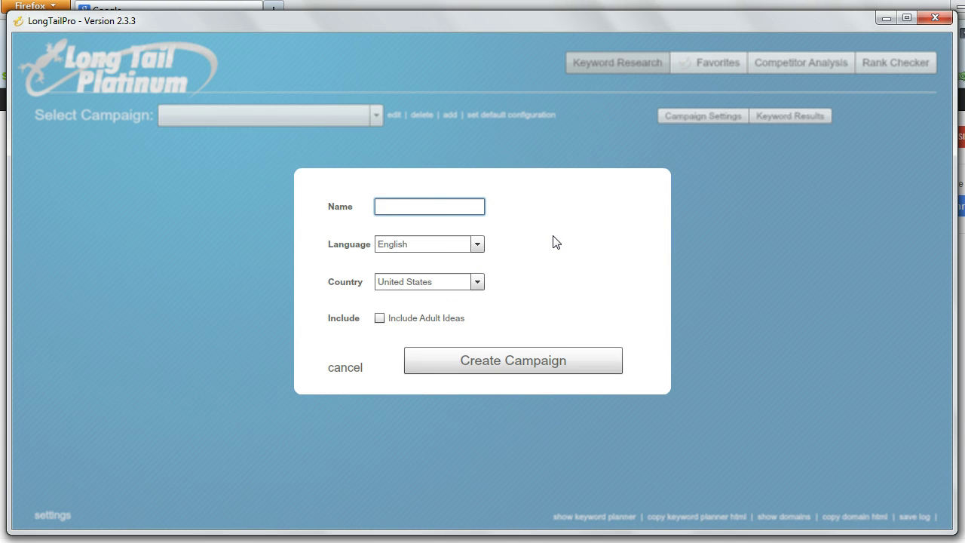
text(Dog Training)
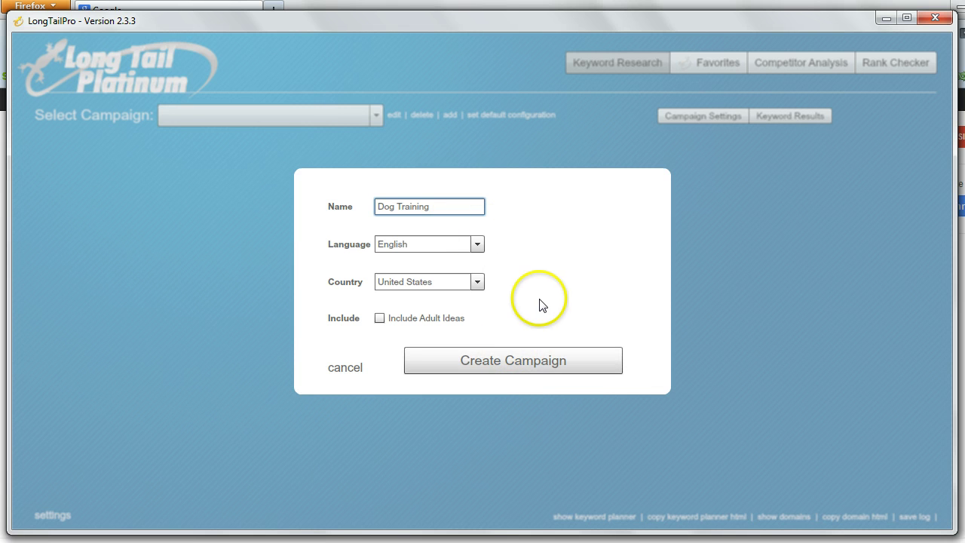
click(526, 372)
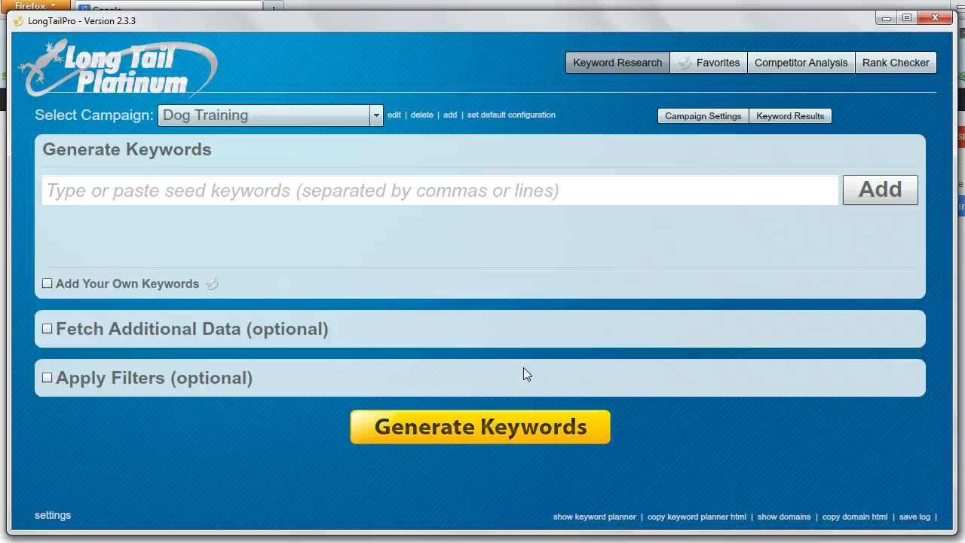
Add "dog training" as a seed keyword for the campaign.
click(47, 284)
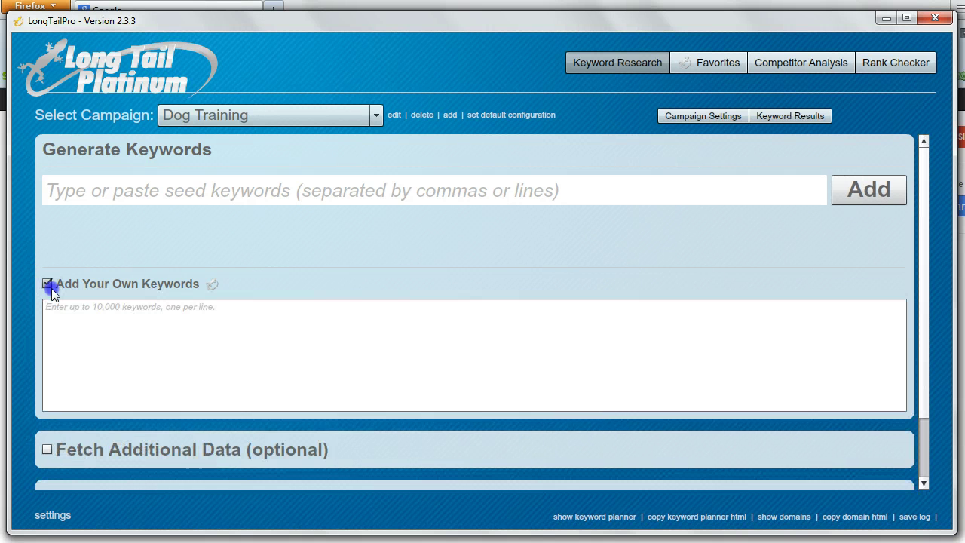
click(50, 286)
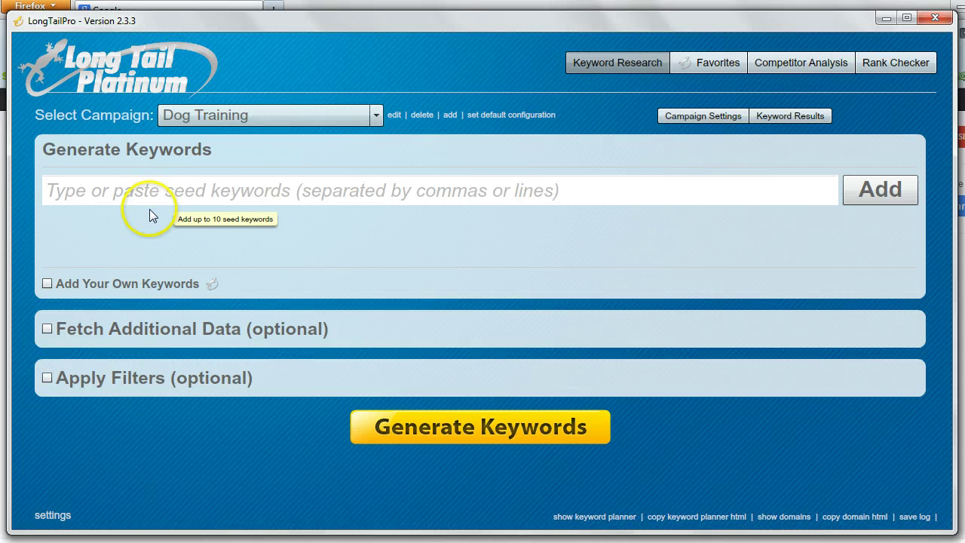
click(256, 196)
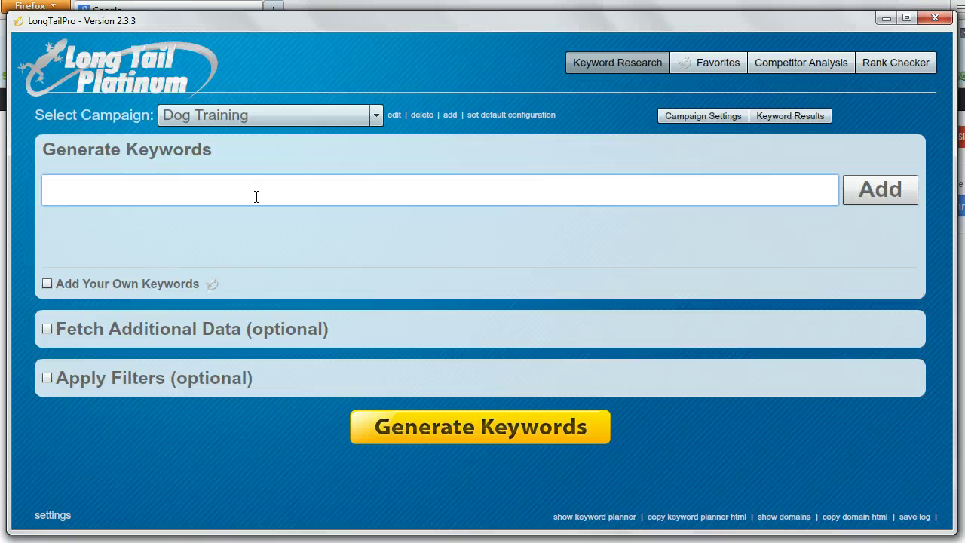
text(dog training)
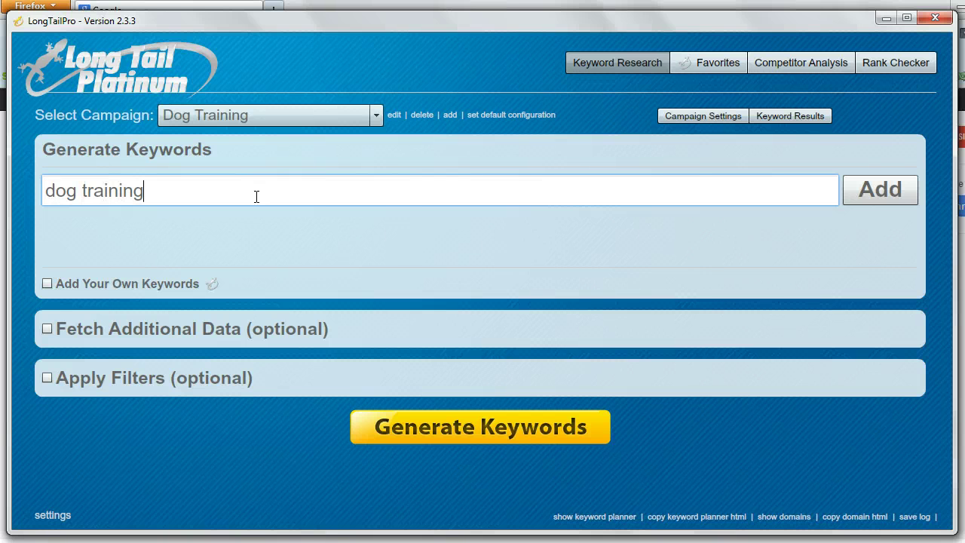
click(876, 189)
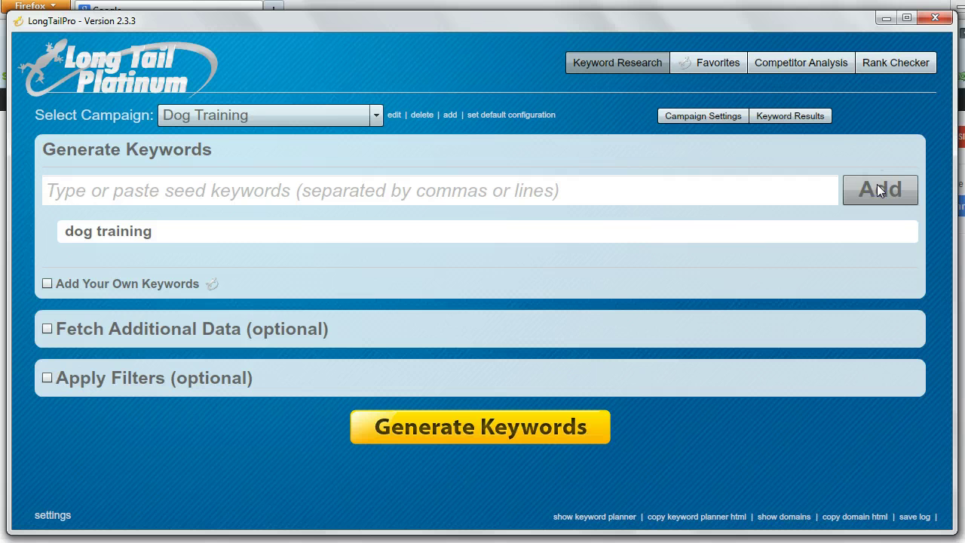
Restrict the seed keyword's ideas to those including "dog training" and excluding "free".
mouse_move(325, 235)
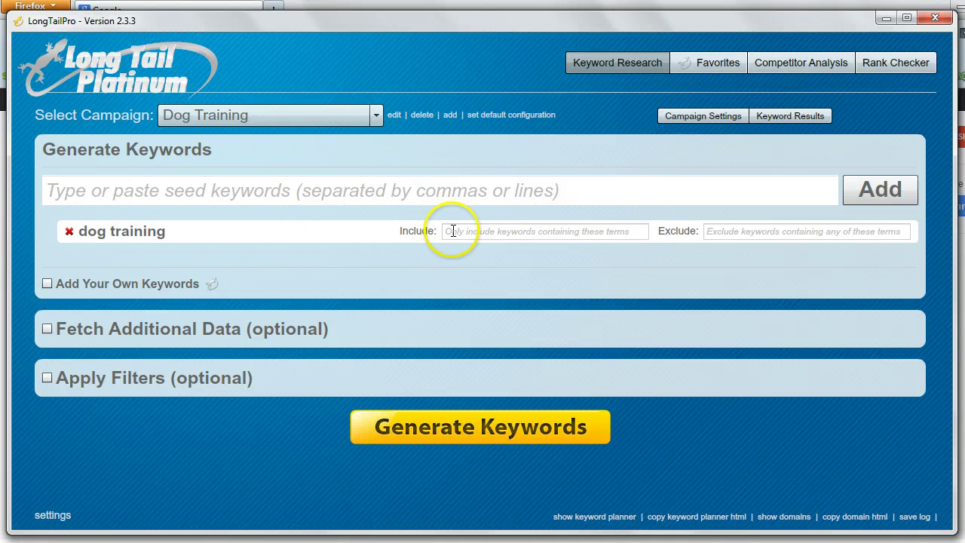
mouse_move(475, 228)
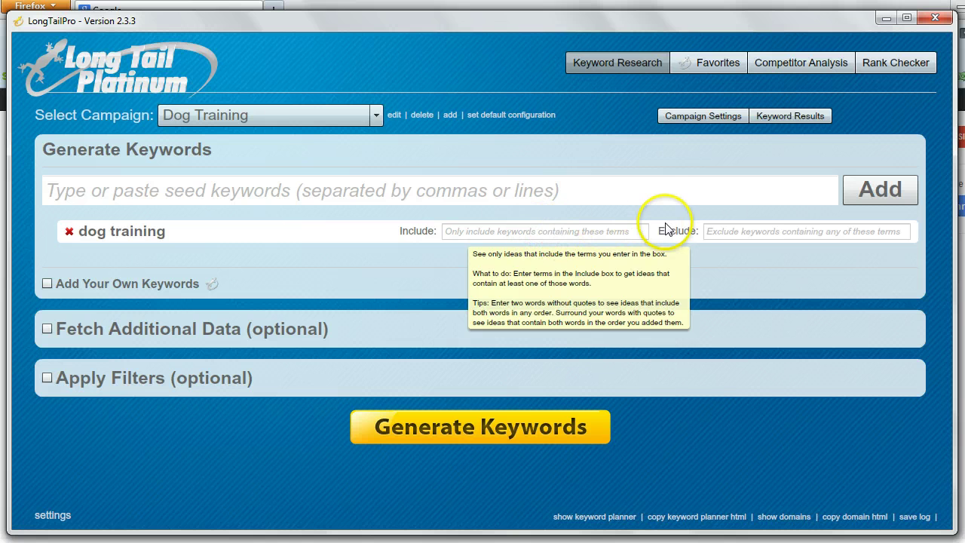
click(606, 232)
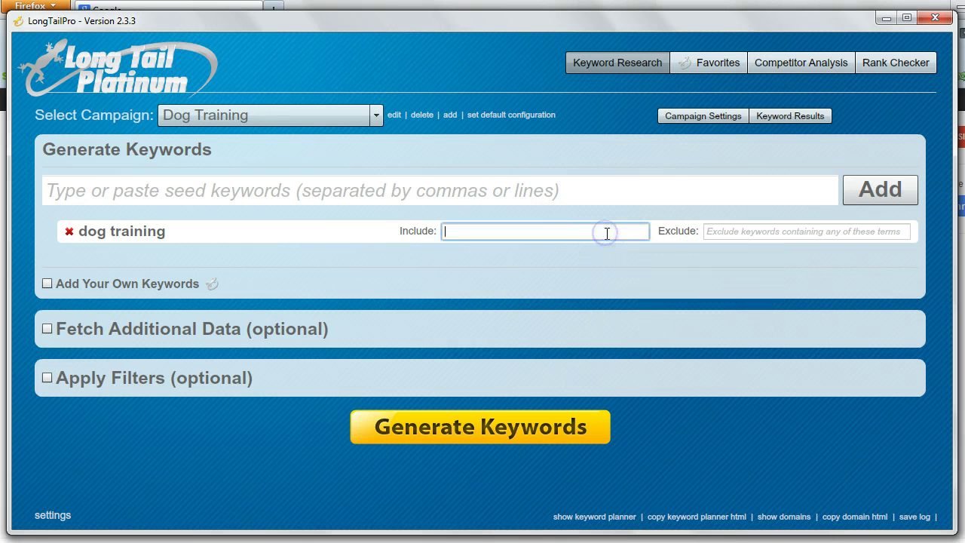
text(dog training)
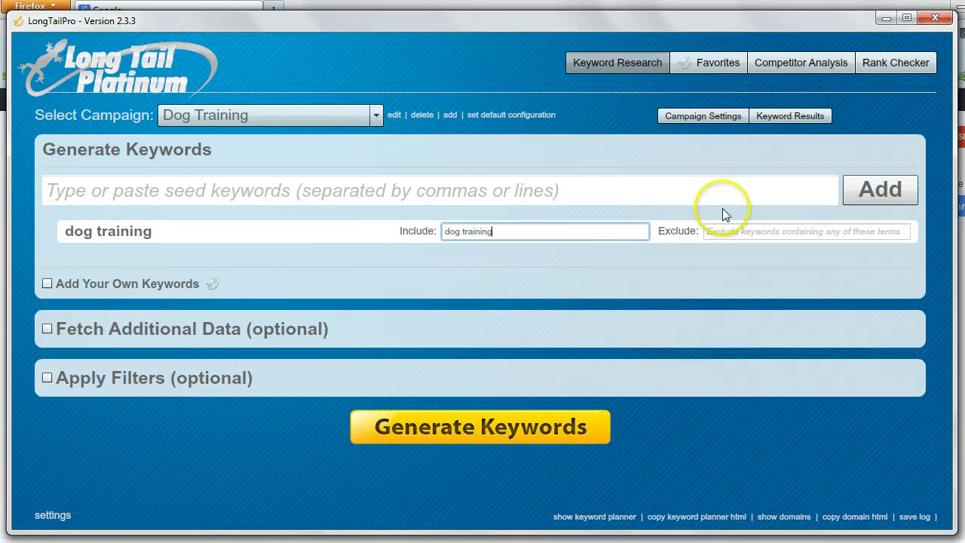
click(750, 229)
text(free)
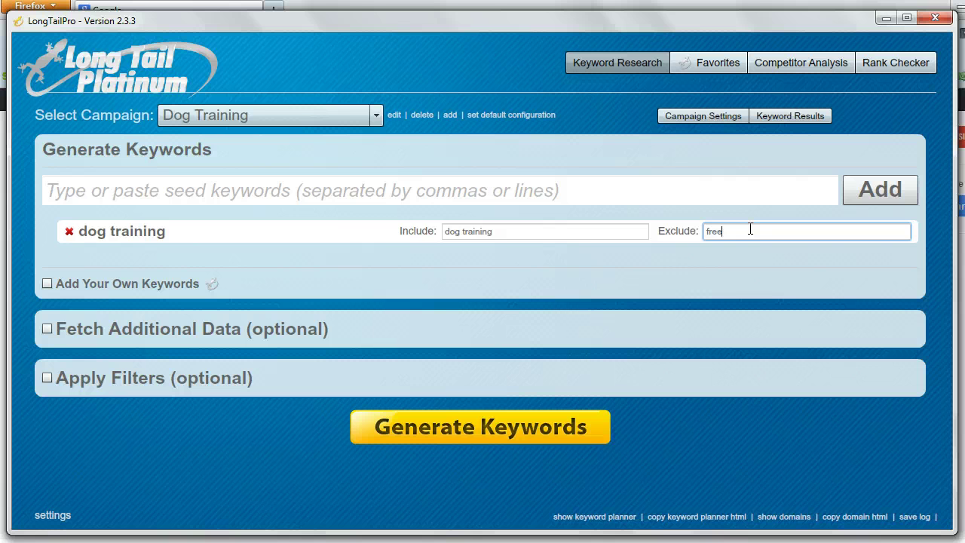
click(596, 254)
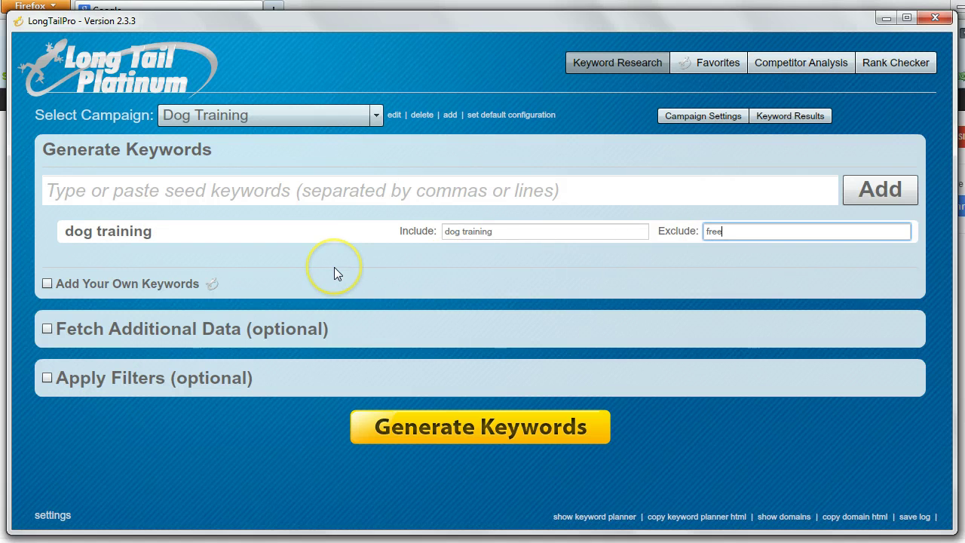
click(482, 232)
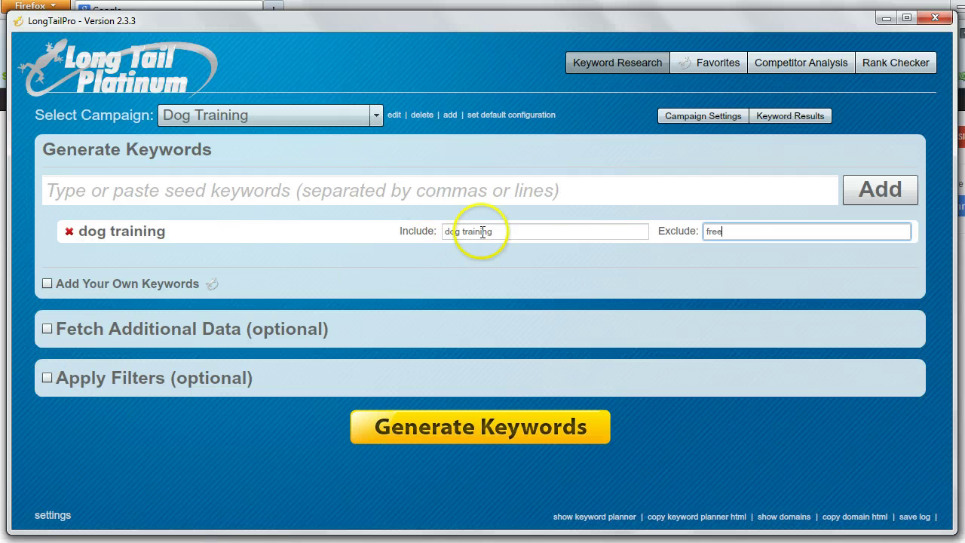
click(735, 236)
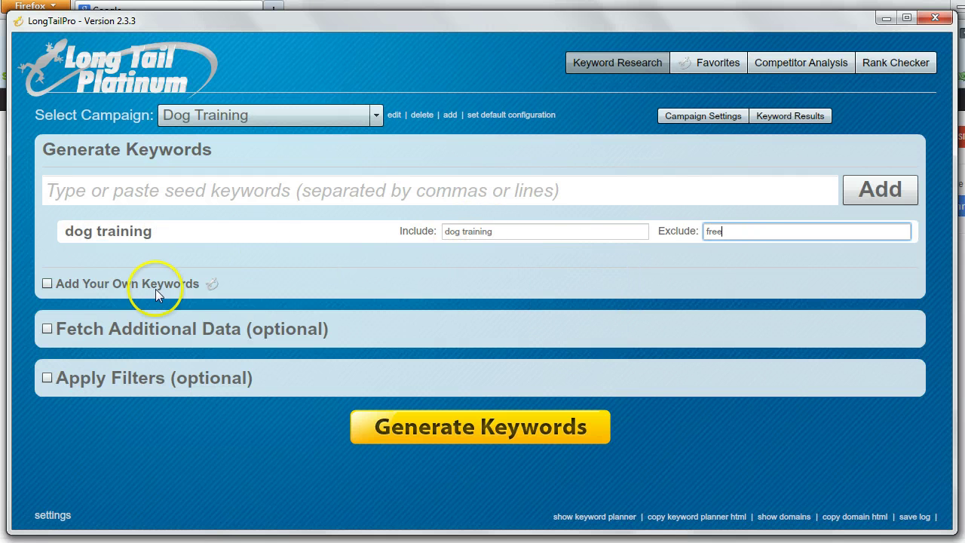
Review the optional settings for fetching additional data and applying filters, leaving both disabled.
click(47, 329)
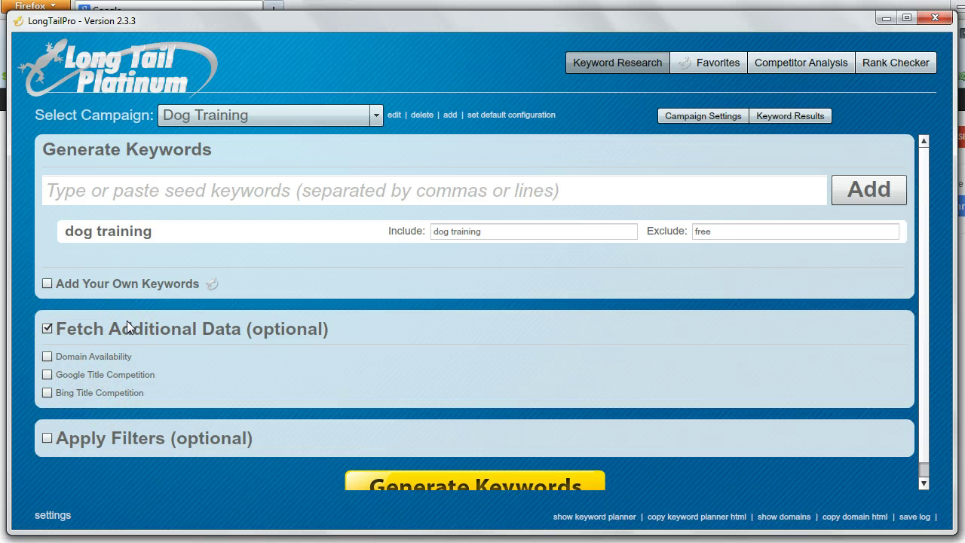
click(47, 328)
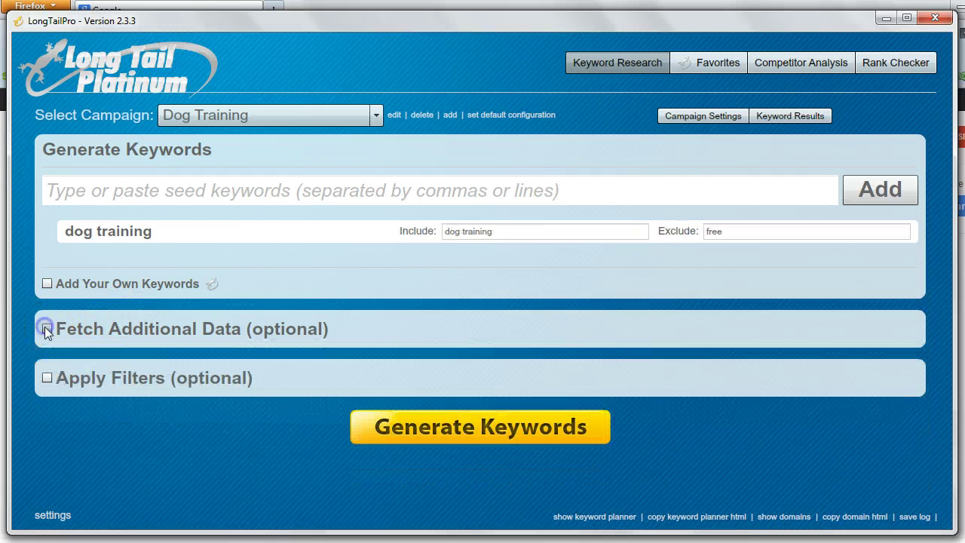
click(47, 377)
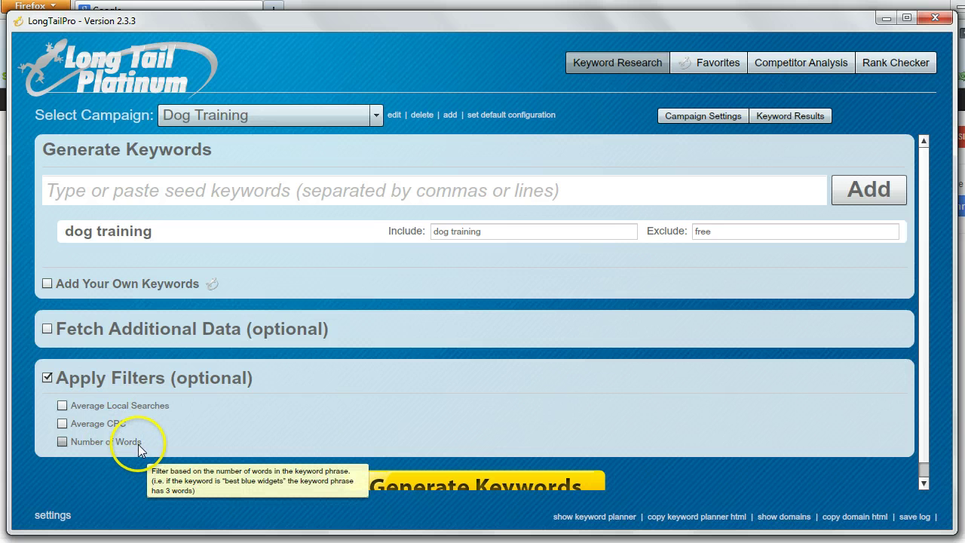
click(44, 378)
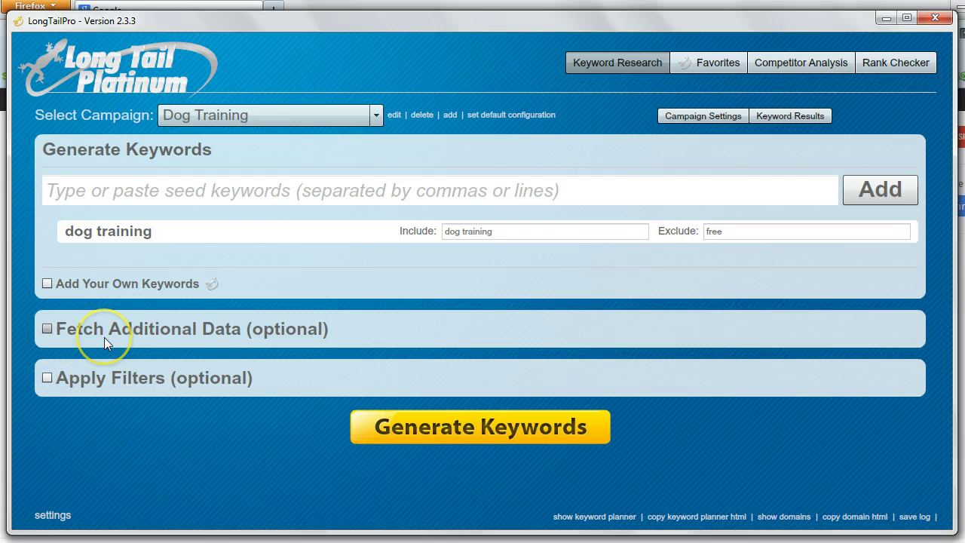
click(164, 297)
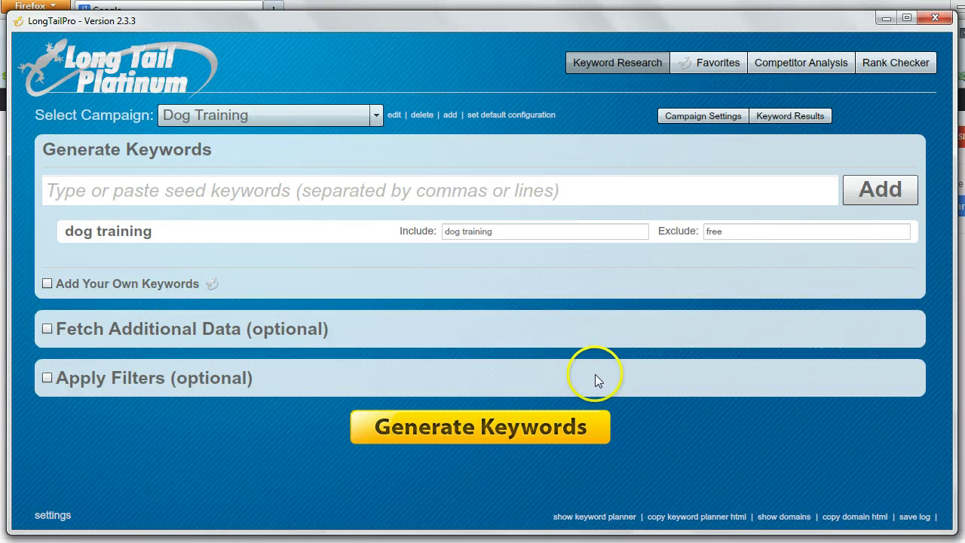
Generate the keyword ideas for the Dog Training campaign and look over the resulting list.
click(471, 435)
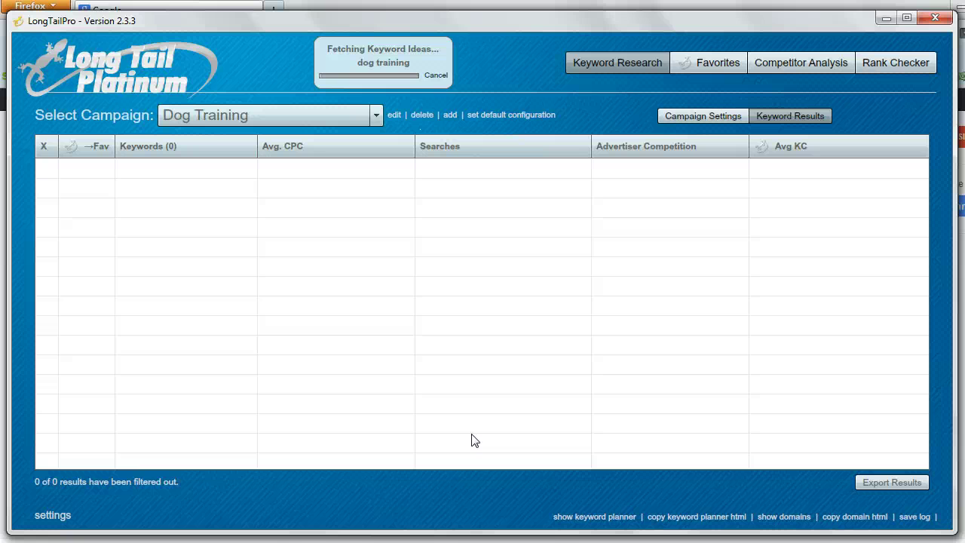
click(425, 491)
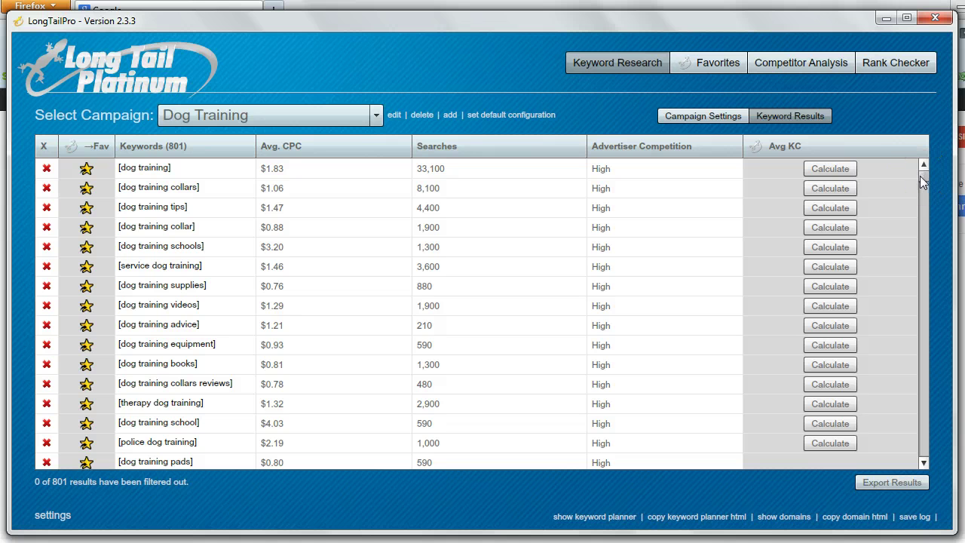
mouse_move(920, 176)
mouse_down()
mouse_move(912, 287)
mouse_move(928, 418)
mouse_move(939, 327)
mouse_move(932, 161)
mouse_up()
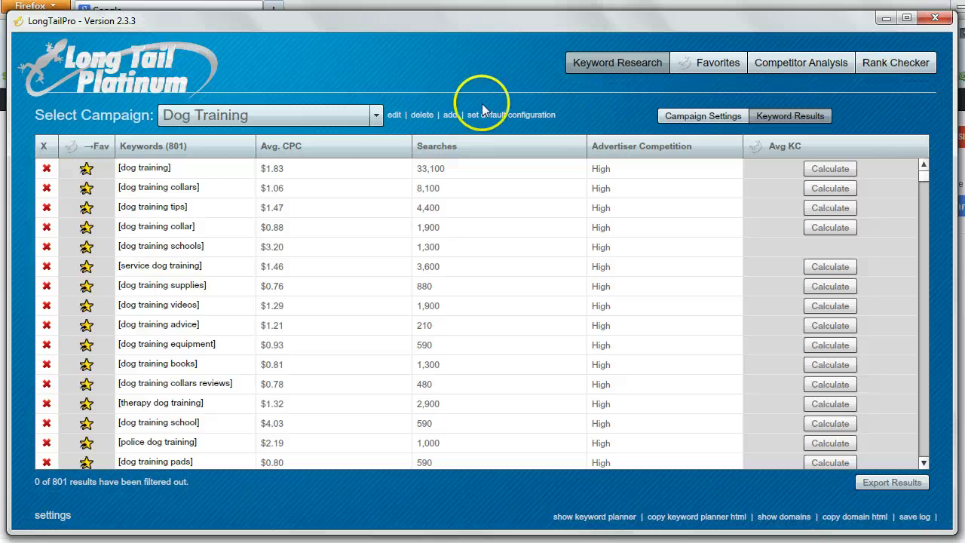
mouse_move(483, 151)
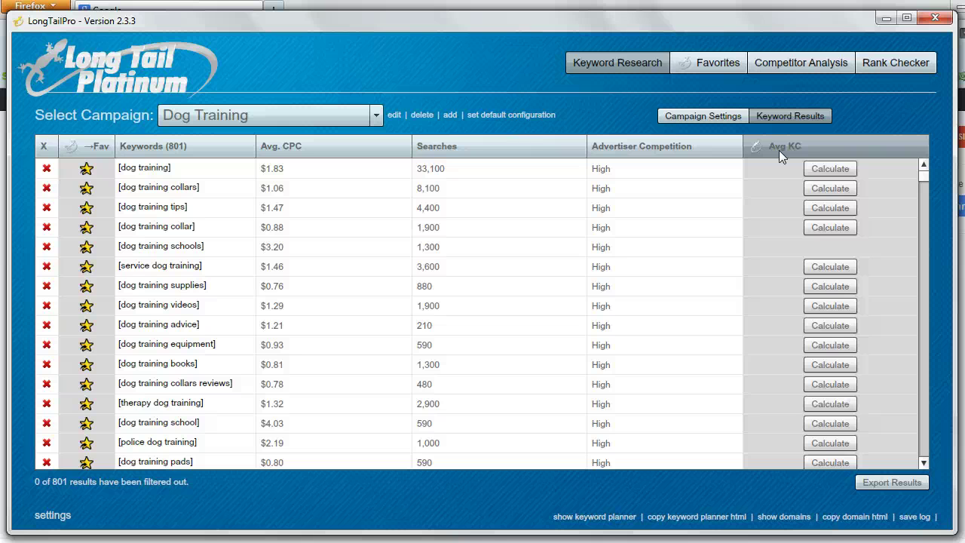
Calculate the average keyword competitiveness for "dog training", "police dog training", "dog training advice" and "dog training collar".
click(825, 170)
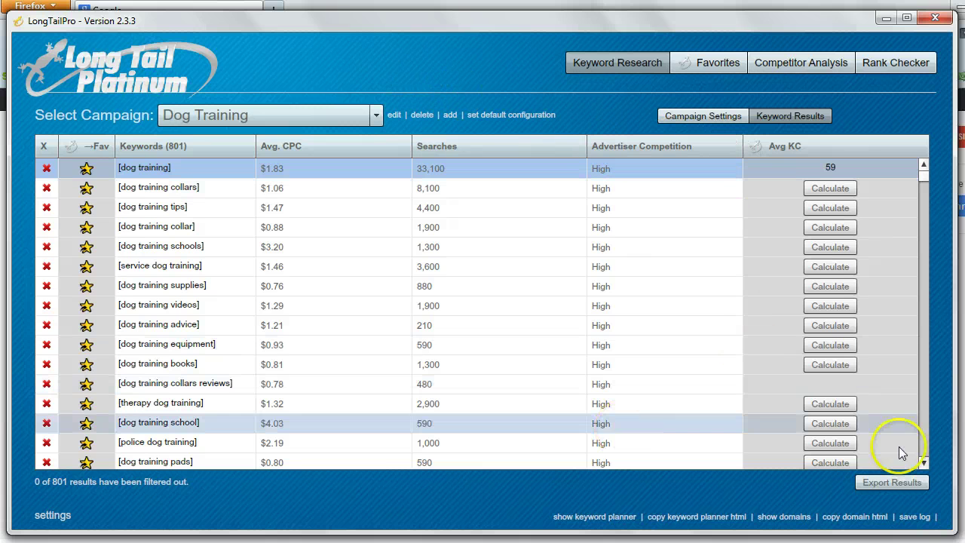
click(924, 462)
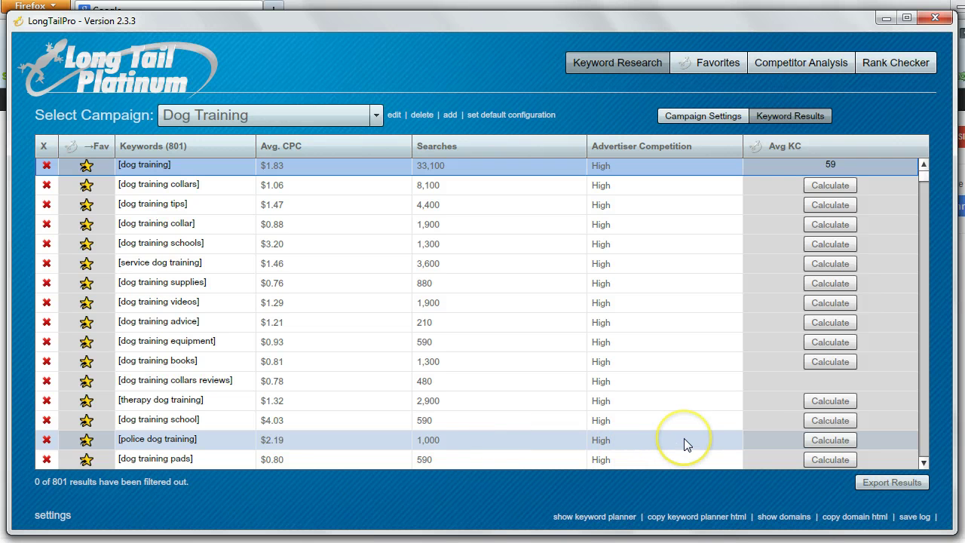
click(822, 441)
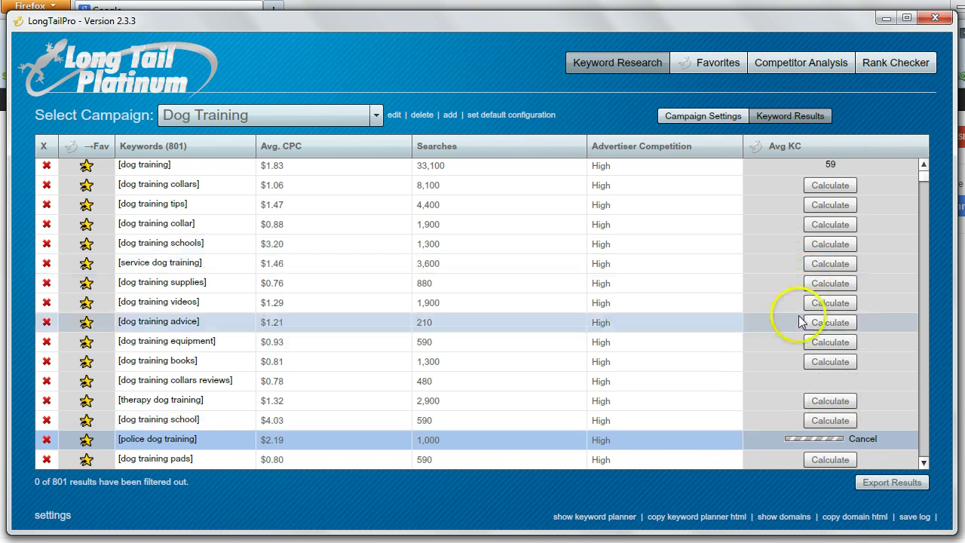
click(827, 323)
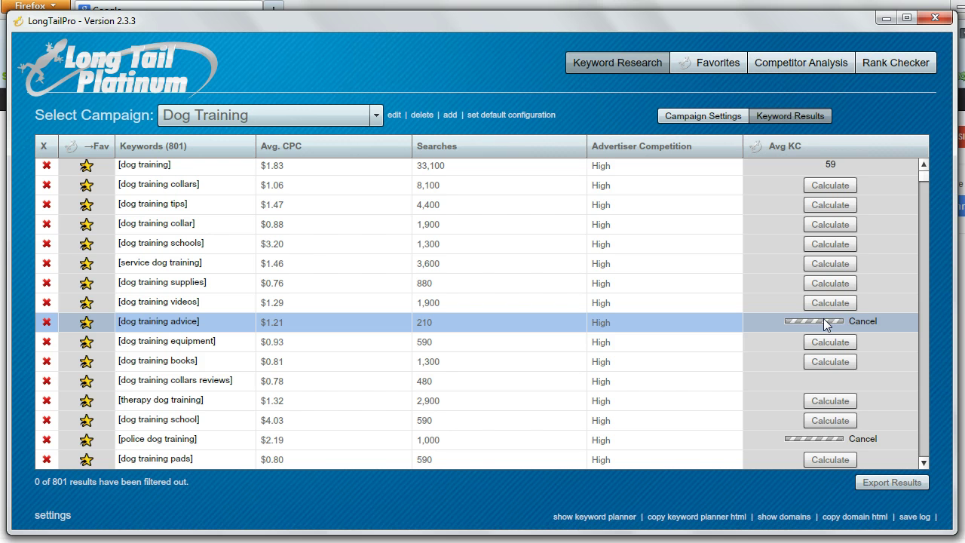
click(830, 225)
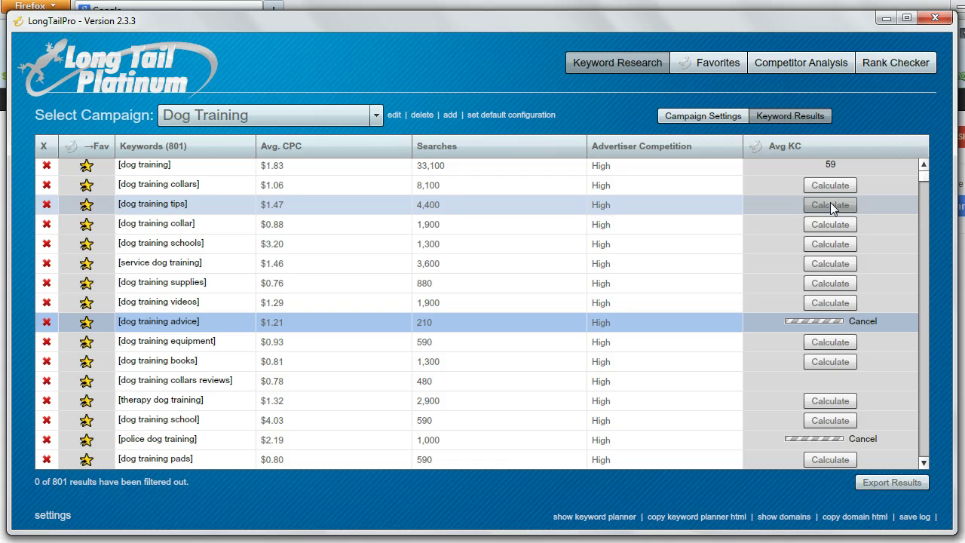
click(825, 224)
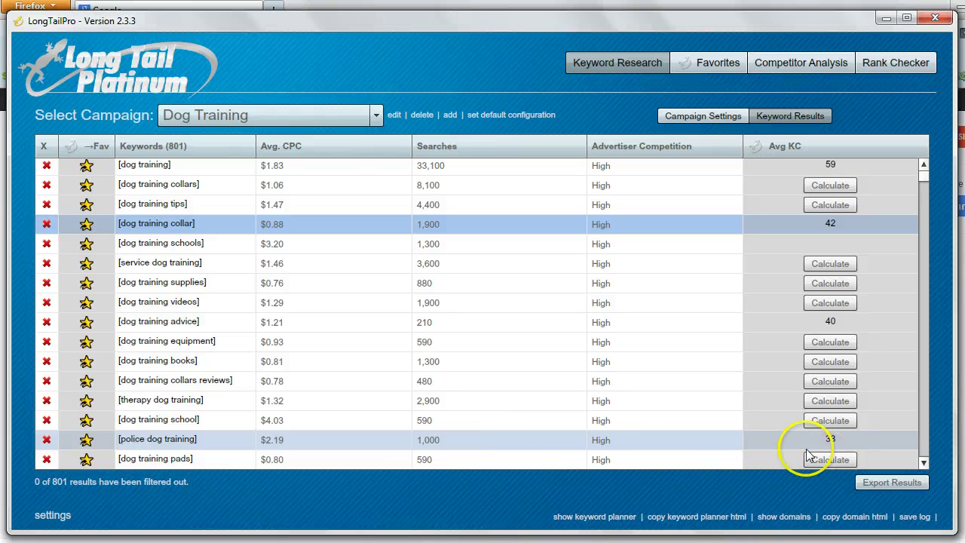
Move the keyword "police dog training" to the favorites.
click(924, 463)
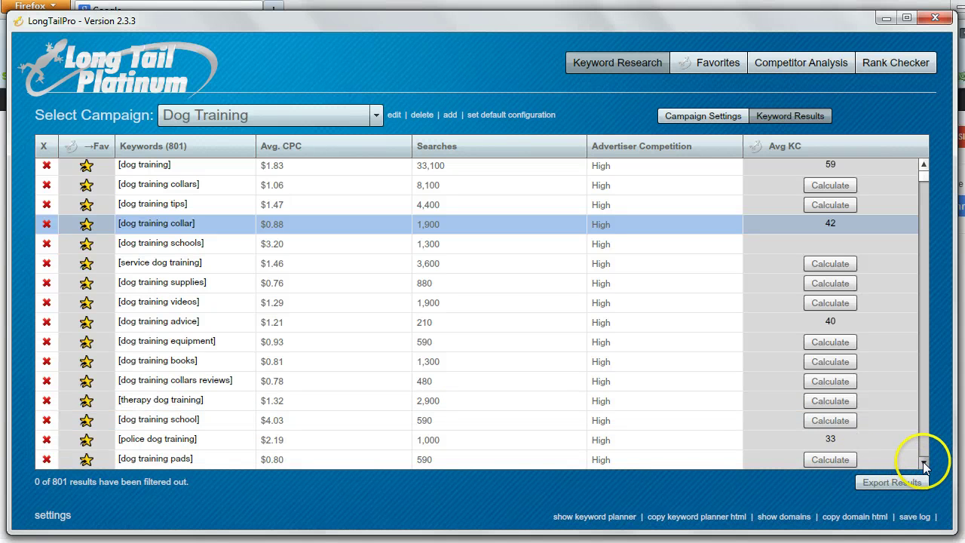
scroll(924, 463, down, 2)
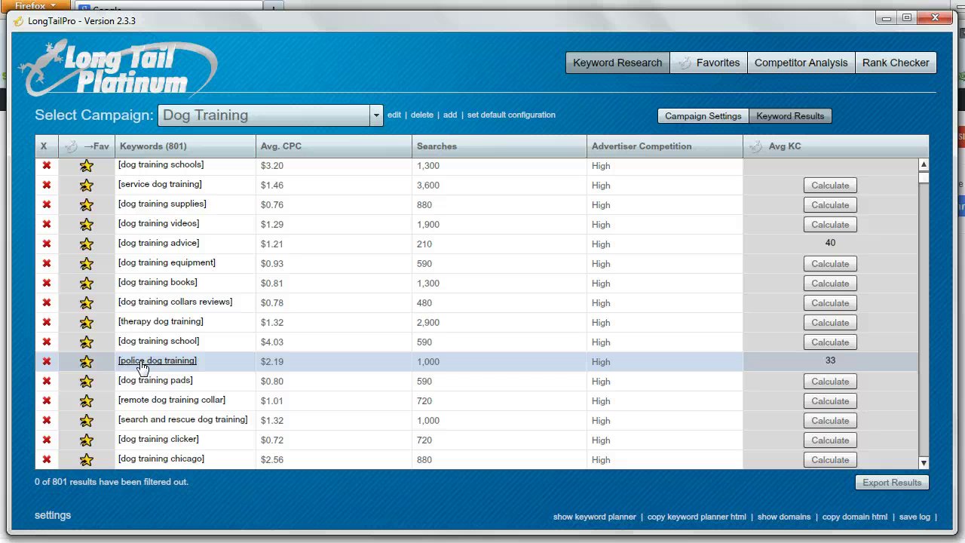
click(86, 361)
click(85, 362)
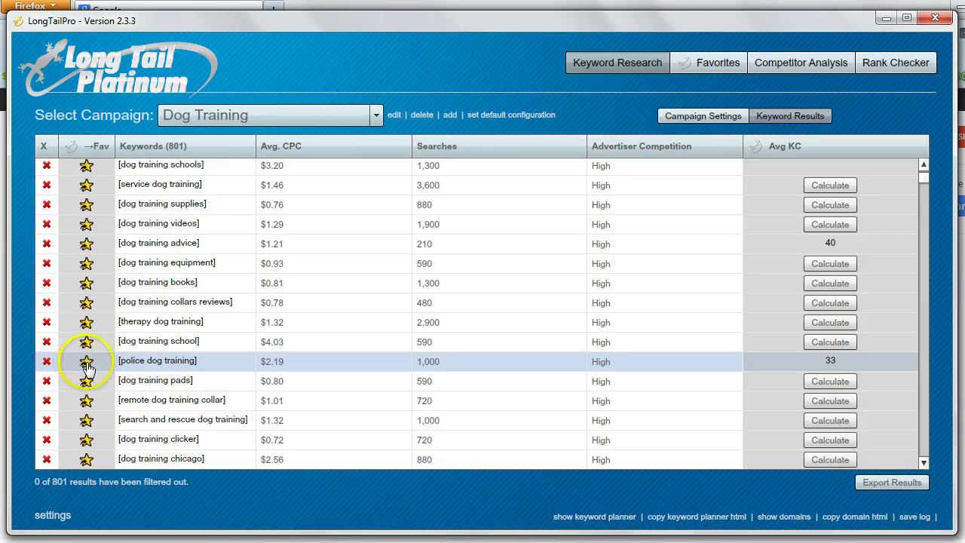
click(87, 363)
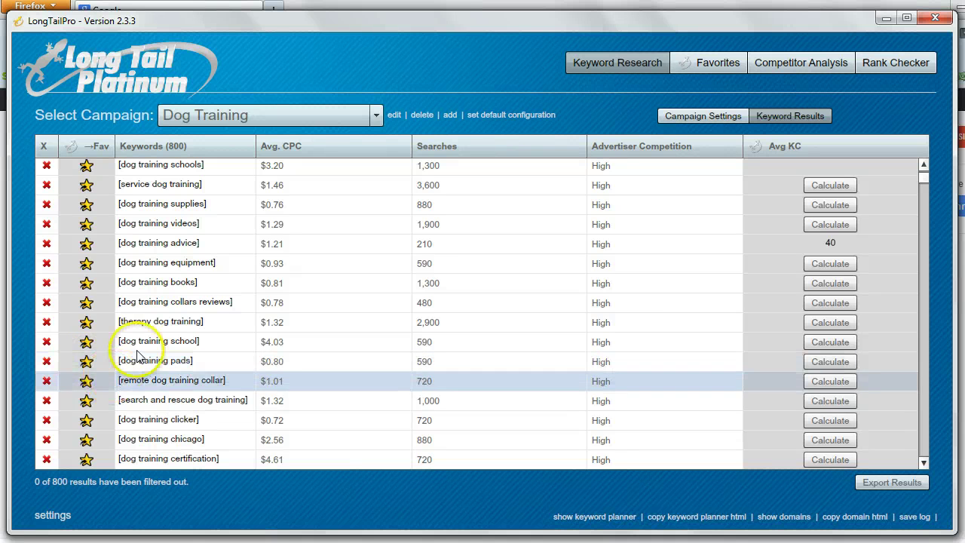
Open the saved favorites and run the competitor analysis for the keyword "police dog training".
click(699, 69)
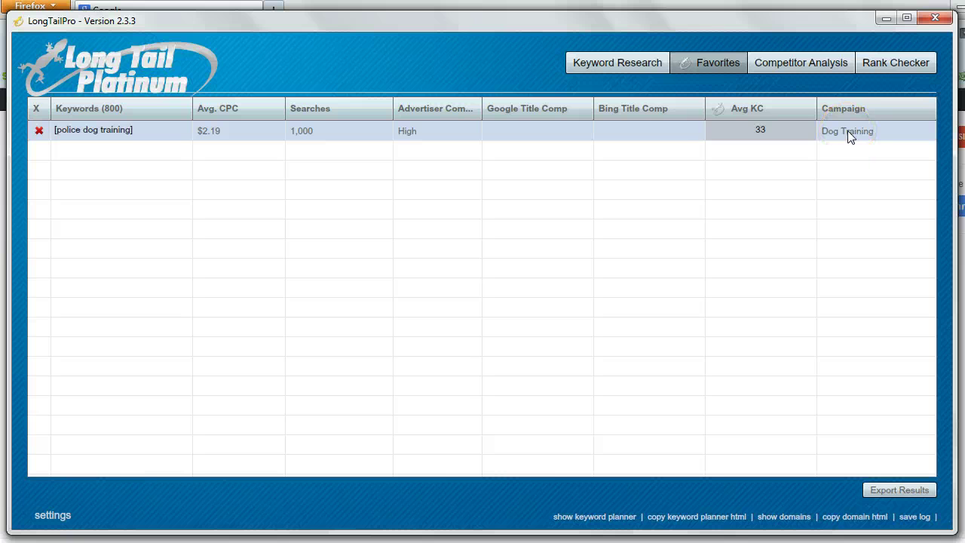
click(88, 136)
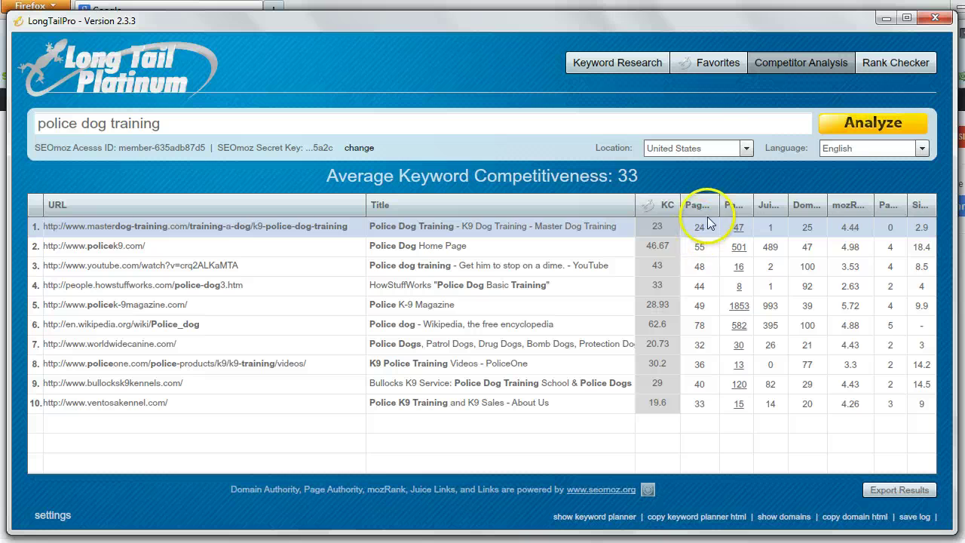
Adjust the competitor table's column widths to examine the page authority, page links, juice page links, domain and site metrics of the ranking pages.
drag(720, 205, 747, 205)
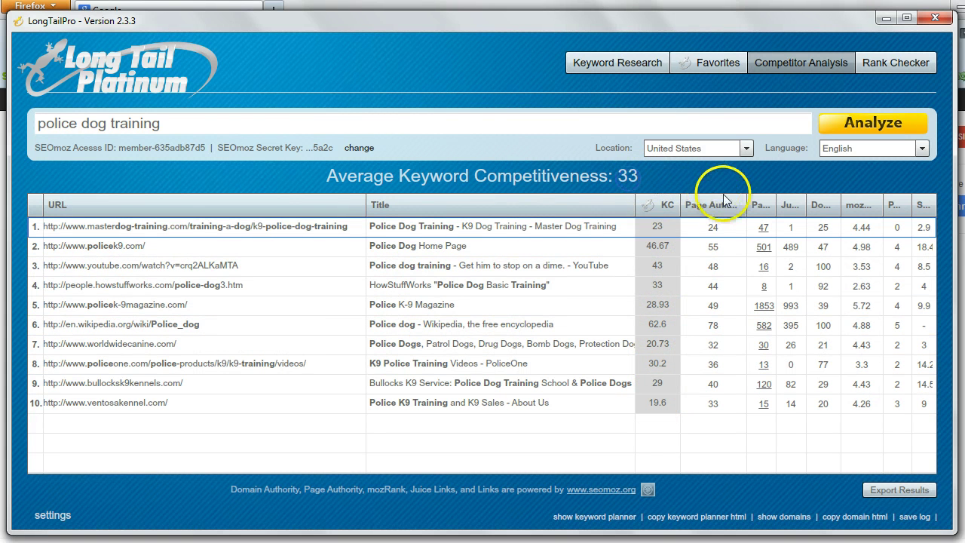
mouse_move(714, 212)
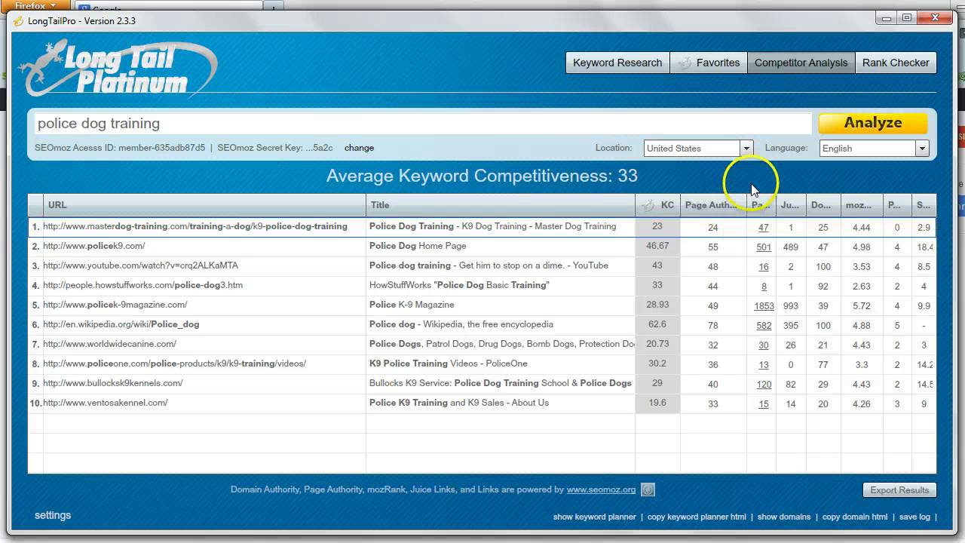
mouse_move(755, 203)
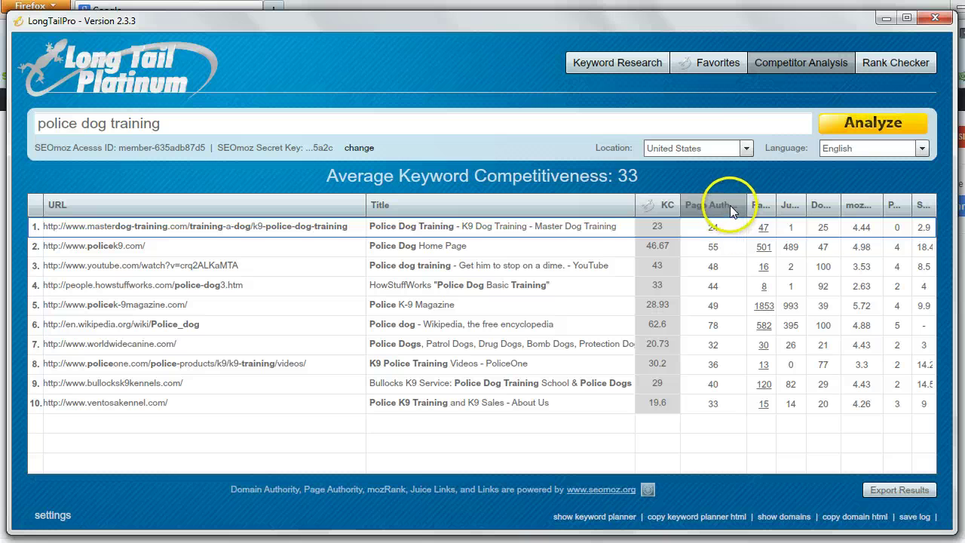
drag(775, 211, 812, 208)
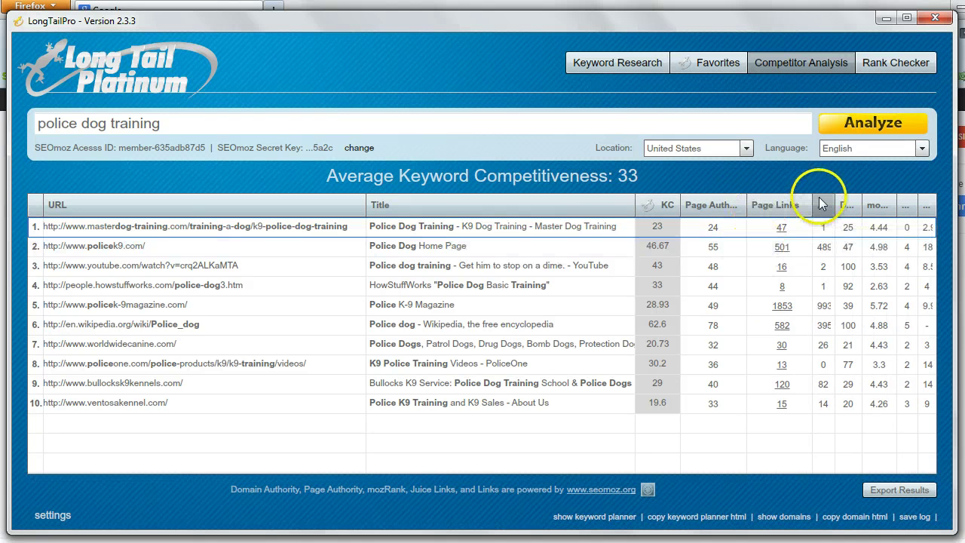
drag(814, 201, 851, 205)
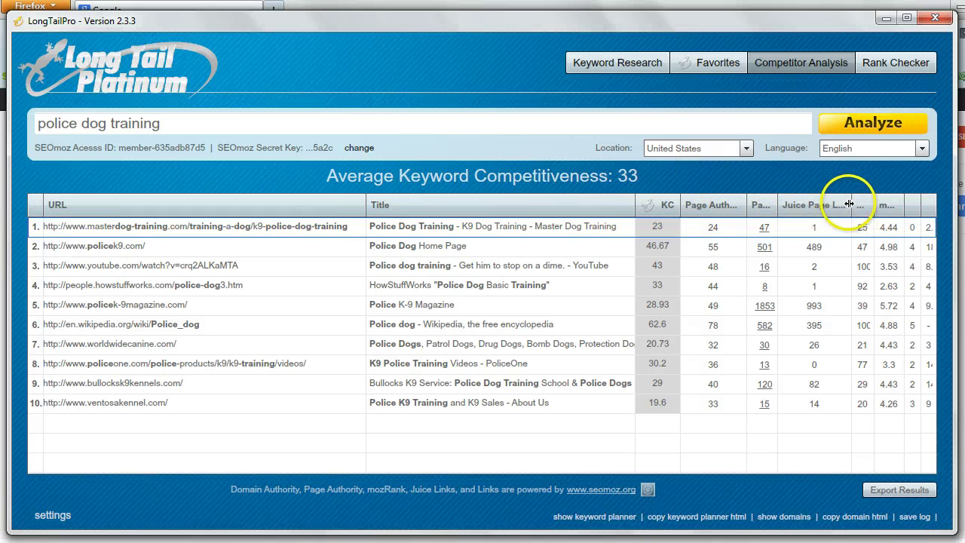
drag(850, 205, 798, 205)
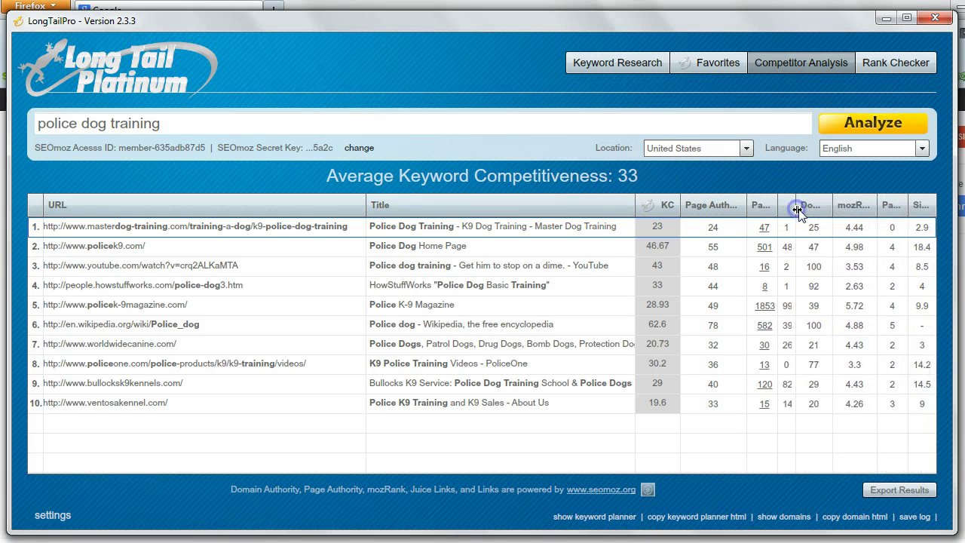
click(816, 209)
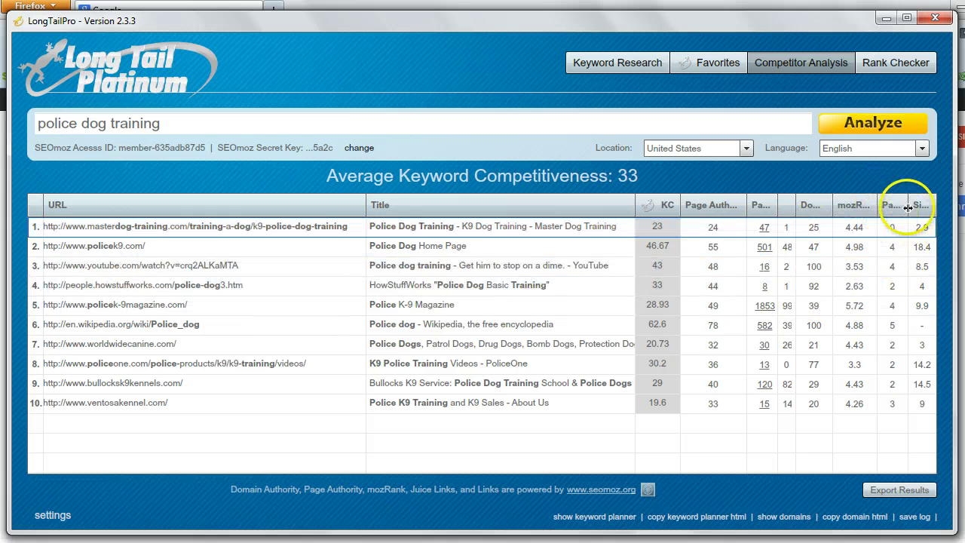
drag(908, 209, 876, 210)
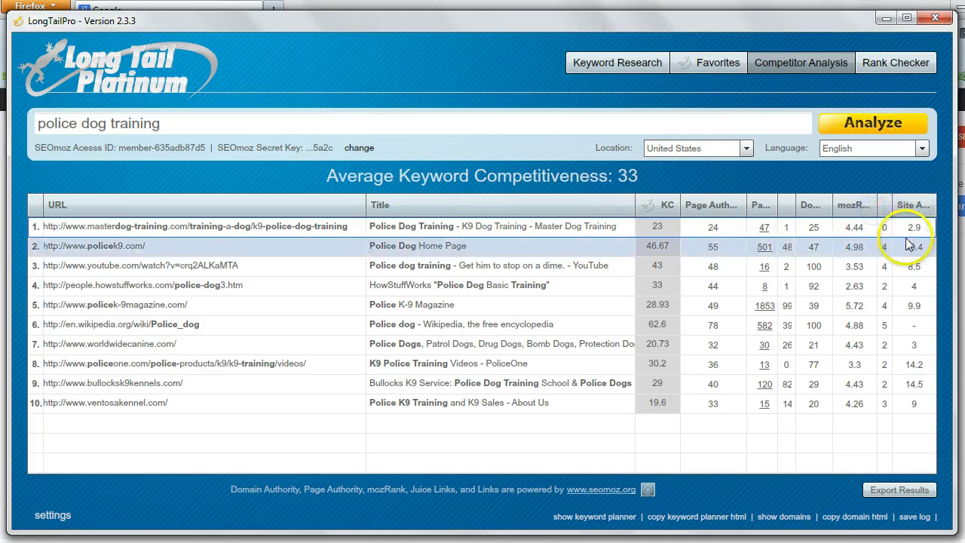
mouse_move(919, 207)
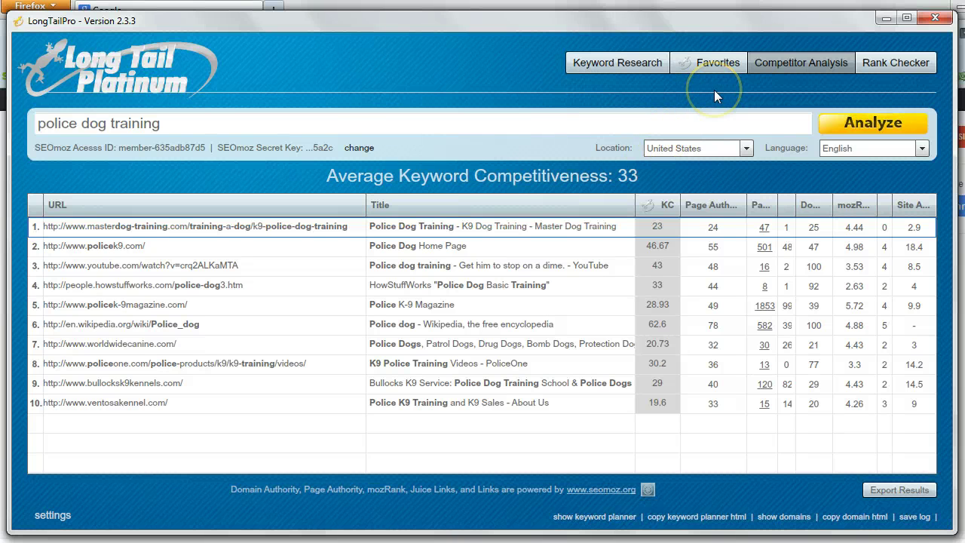
Open the rank checker to view its domain and search term options.
click(889, 62)
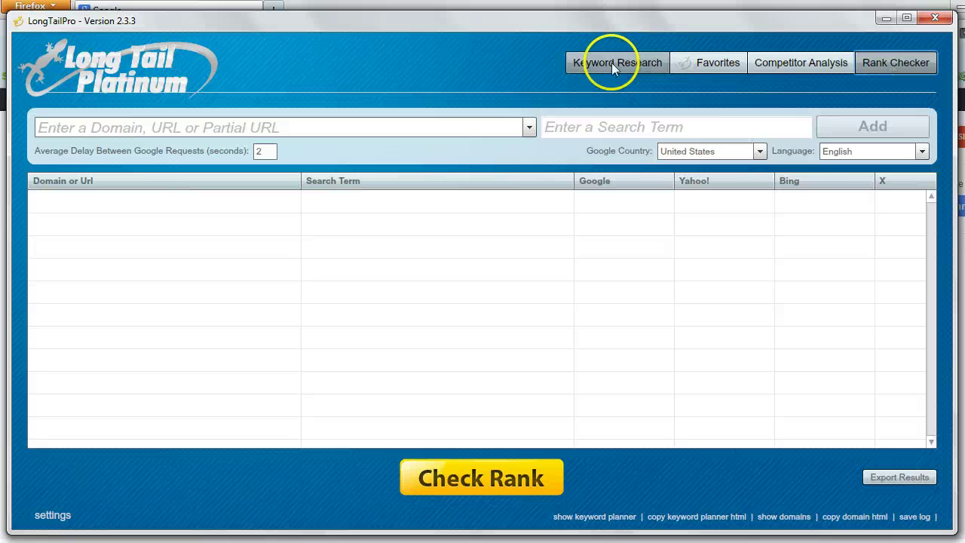